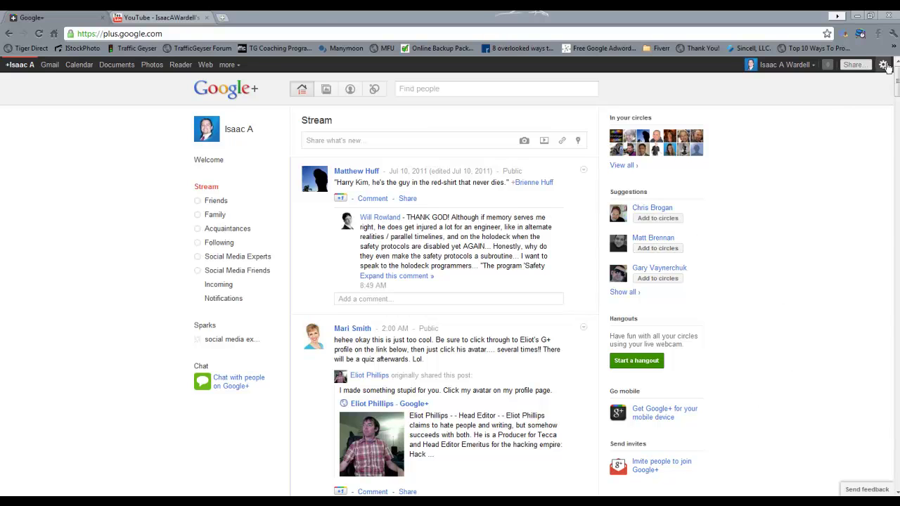
- Go to Google+ settings via the gear menu and scroll to the Google +1 section
left_click(885, 65)
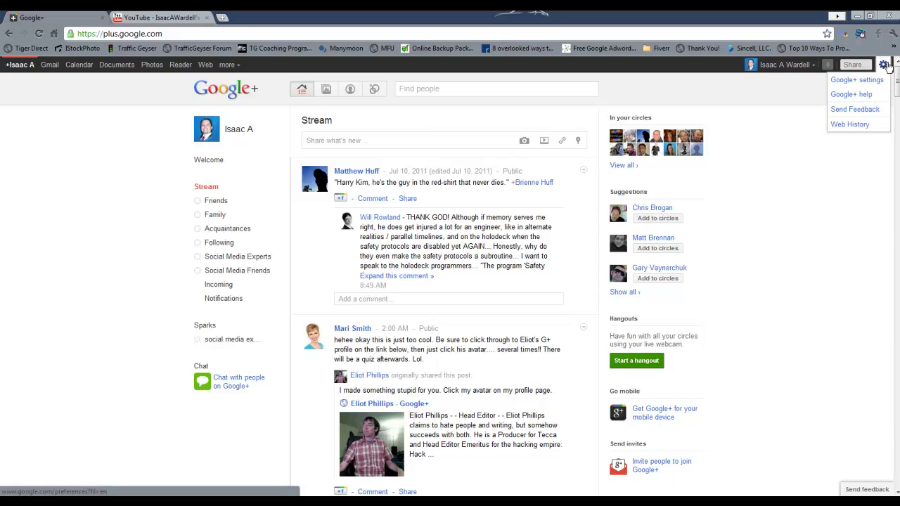
left_click(858, 81)
scroll(363, 337, "down", 5)
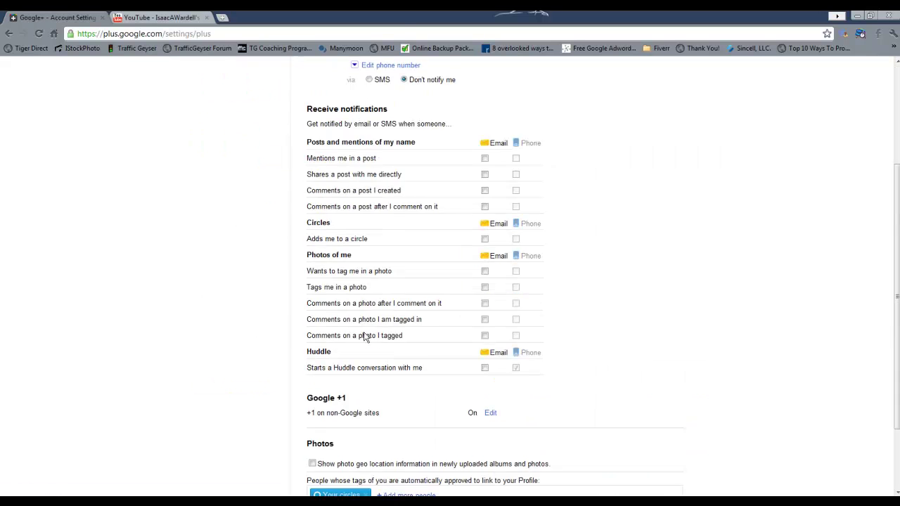
scroll(363, 338, "down", 2)
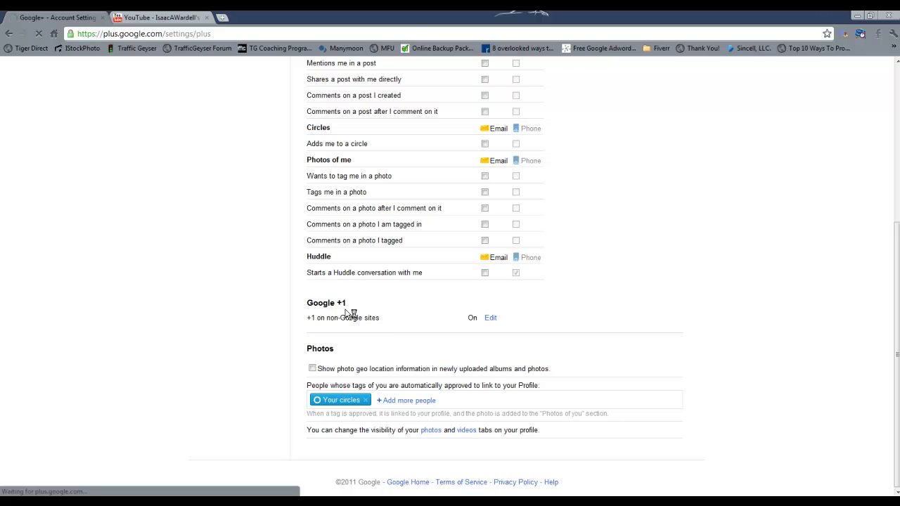
- Open the Edit page for the '+1 on non-Google sites' personalization option
left_click(491, 318)
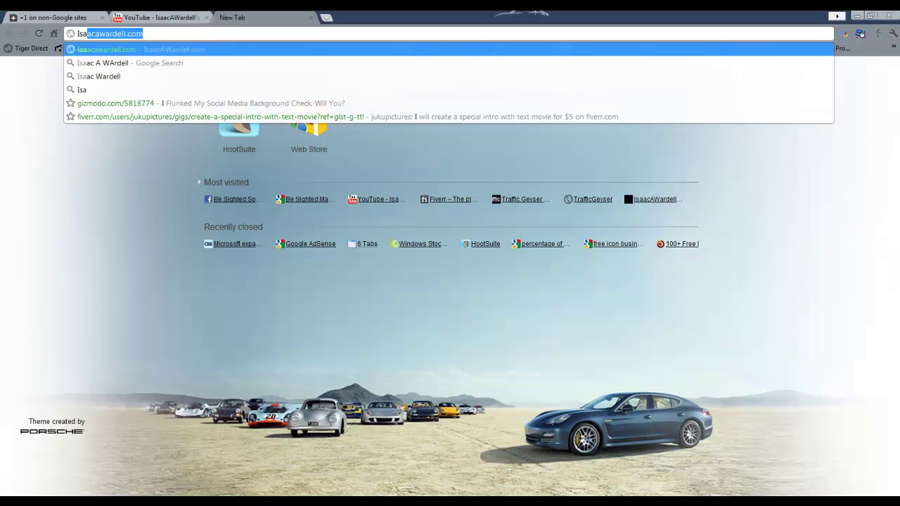
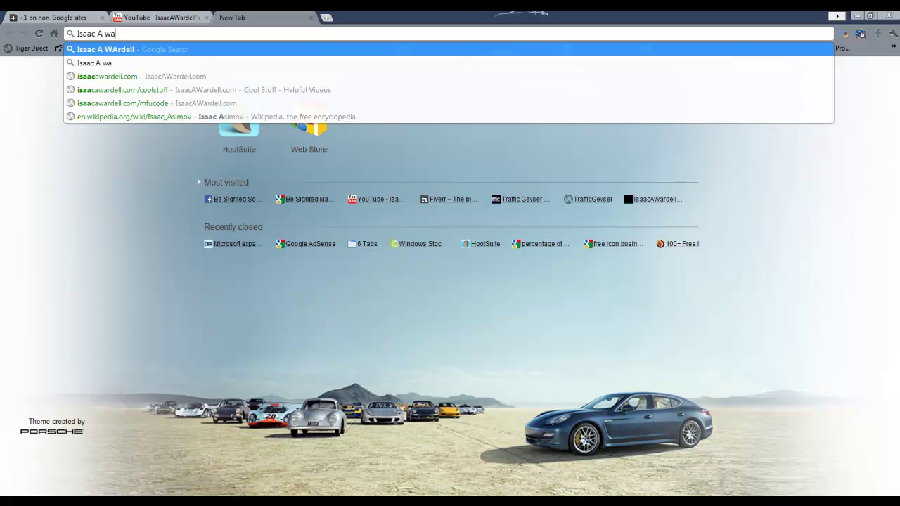
- Search Google for the account holder's full name in the new tab
key("Return")
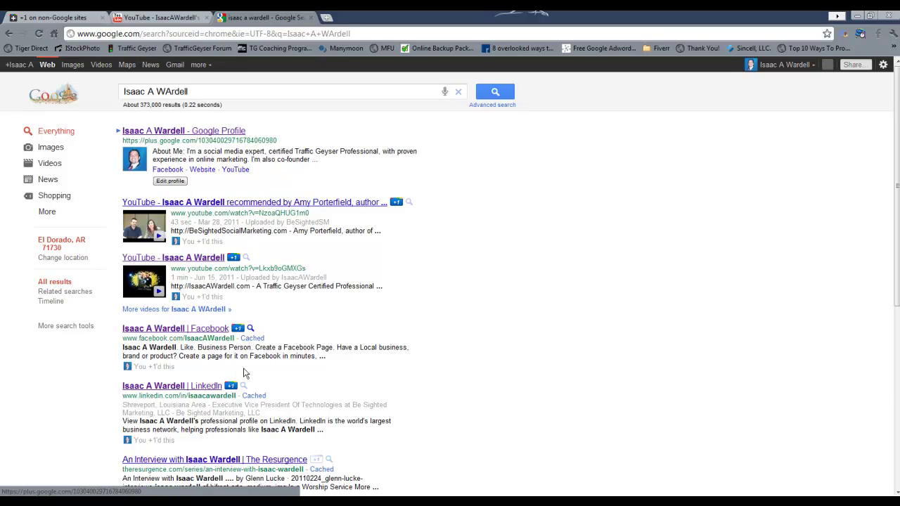
scroll(246, 372, "down", 3)
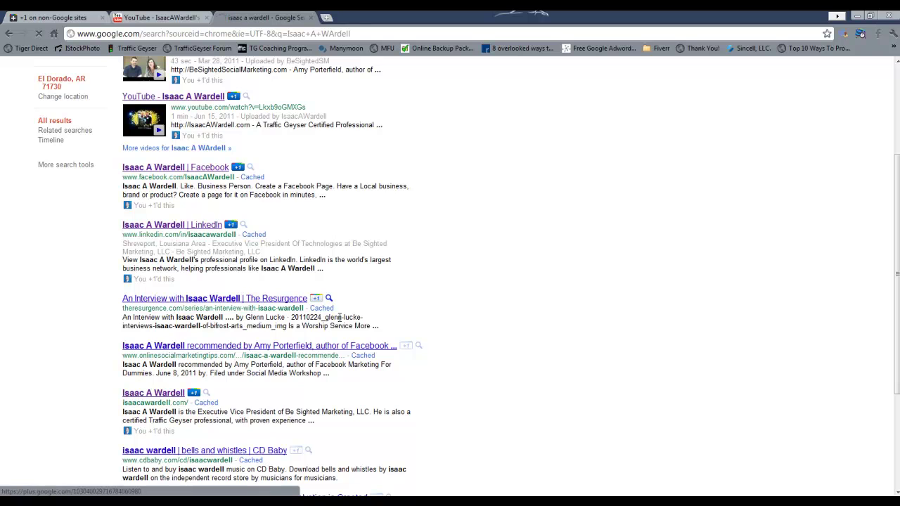
scroll(350, 322, "down", 3)
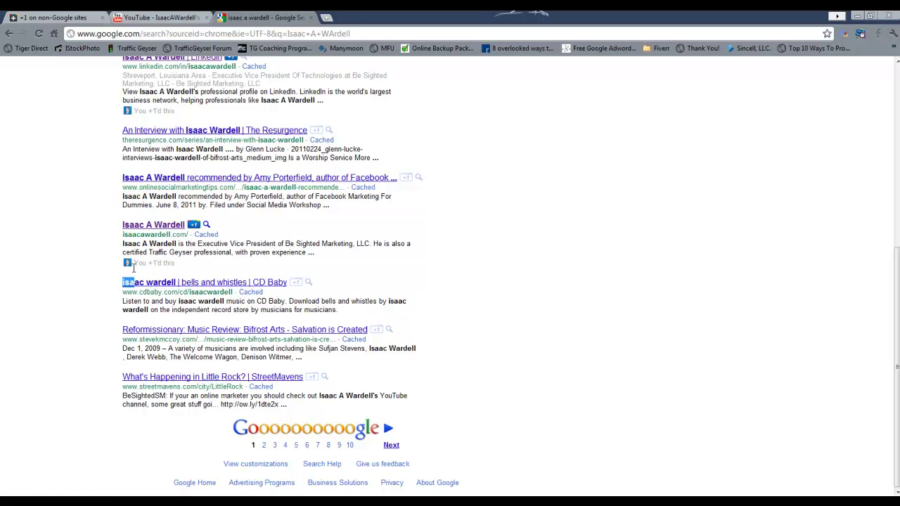
left_click_drag(126, 280, 129, 267)
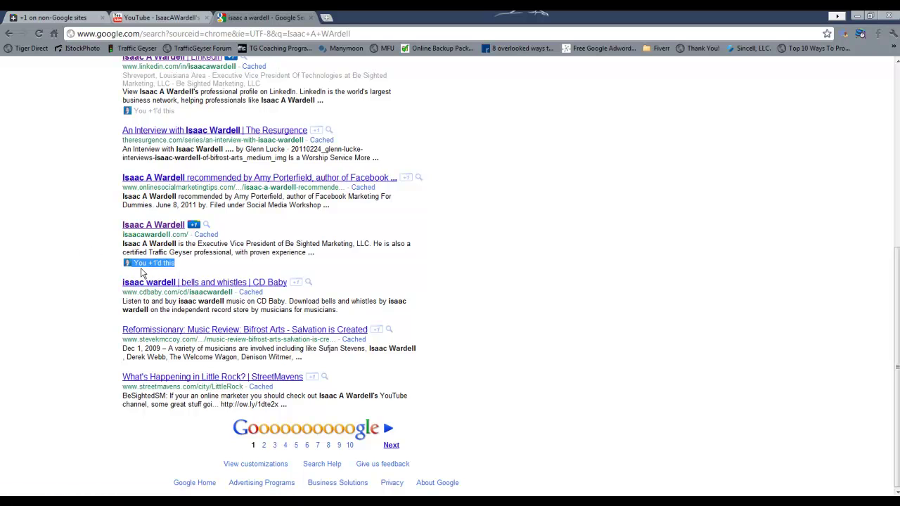
left_click(144, 264)
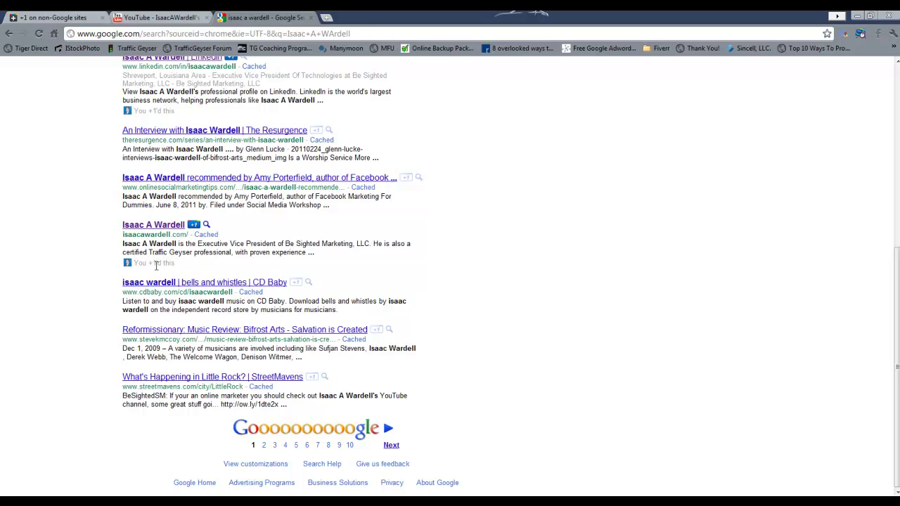
scroll(167, 265, "up", 5)
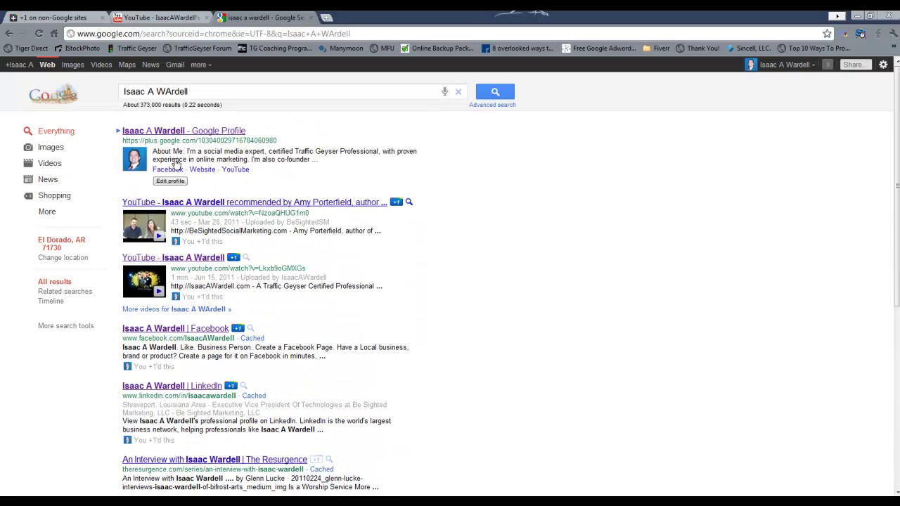